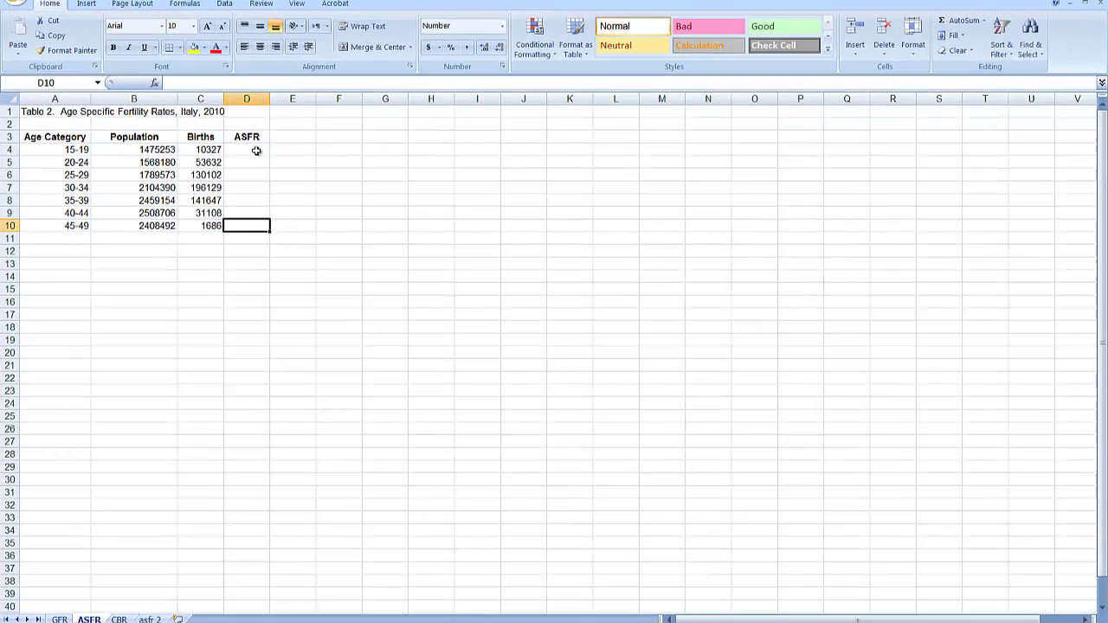
# Calculate the ASFR for every age category in D4:D10 with the formula =(C4/B4)*1000 copied down from D4
pyautogui.click(256, 151)
pyautogui.write('=(C4/B4)*1000')
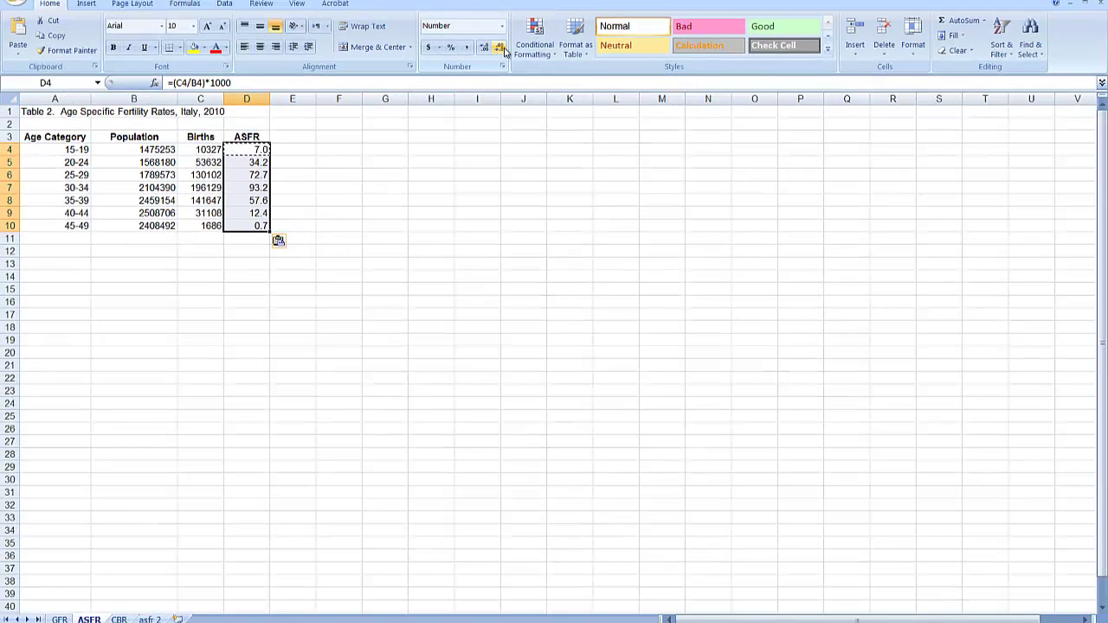
# Format the ASFR values in D4:D10 to show one decimal place
pyautogui.click(505, 50)
pyautogui.click(483, 50)
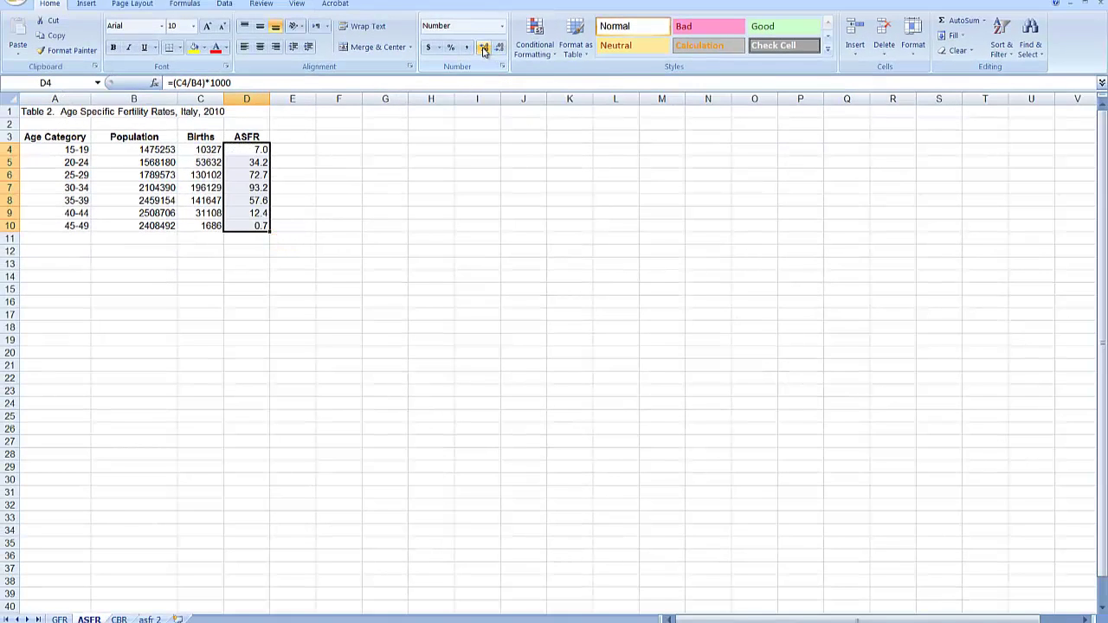
pyautogui.click(483, 50)
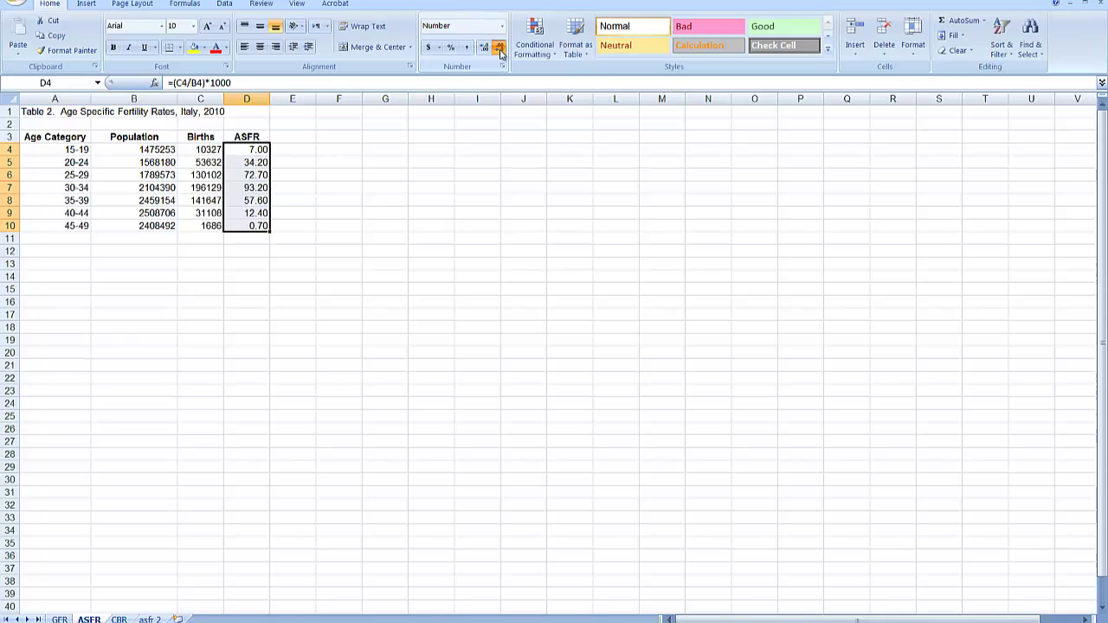
pyautogui.click(500, 50)
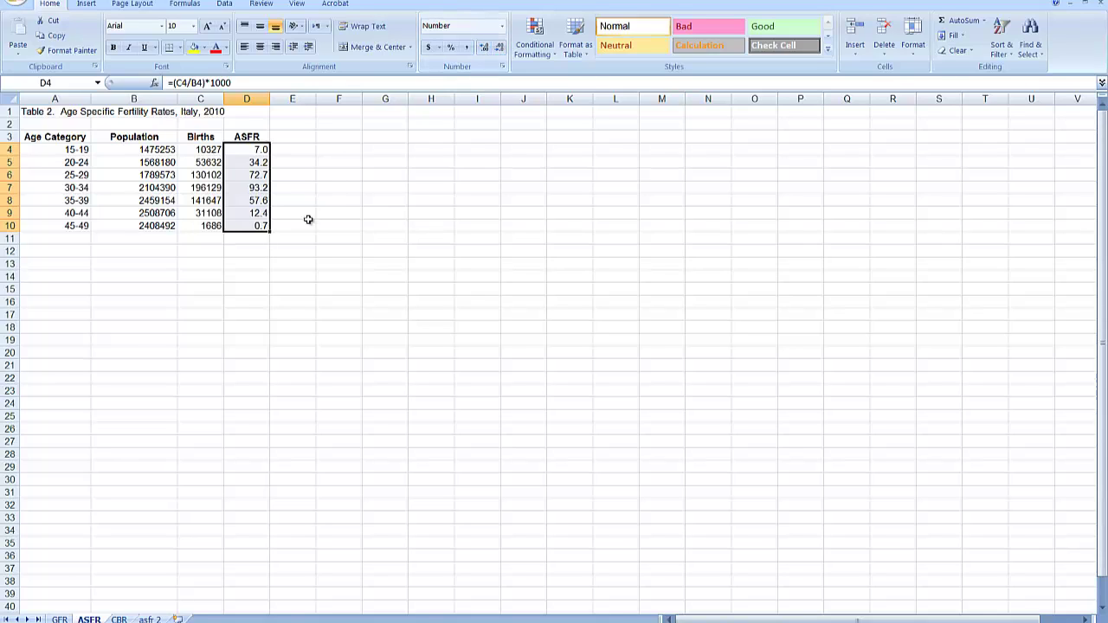
pyautogui.click(262, 150)
pyautogui.click(500, 50)
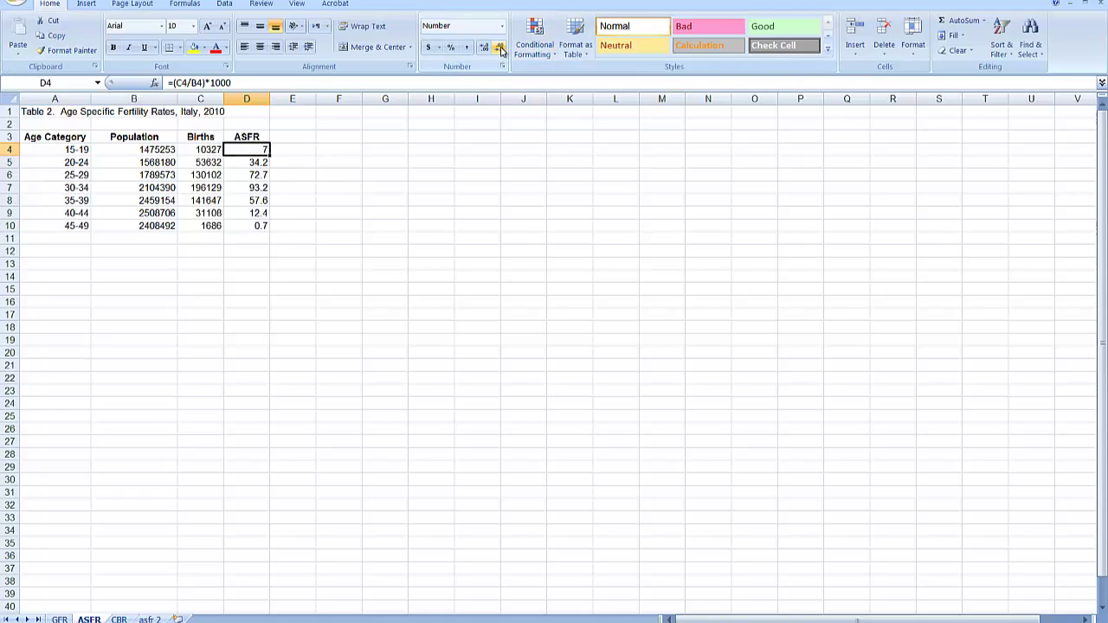
pyautogui.click(327, 162)
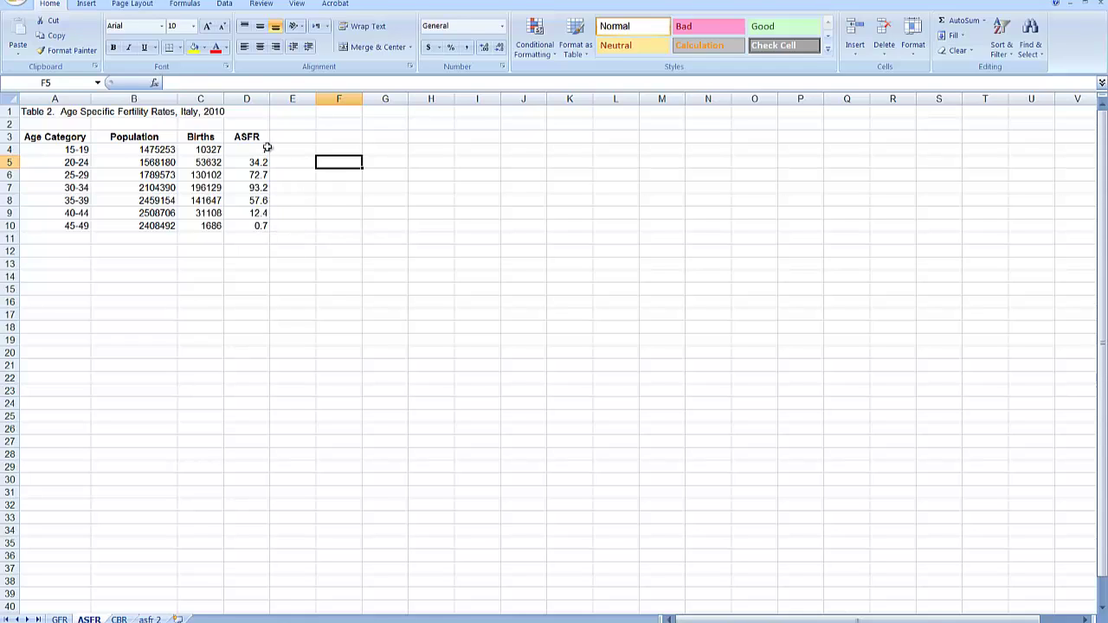
pyautogui.moveTo(260, 149); pyautogui.dragTo(261, 226)
pyautogui.click(485, 50)
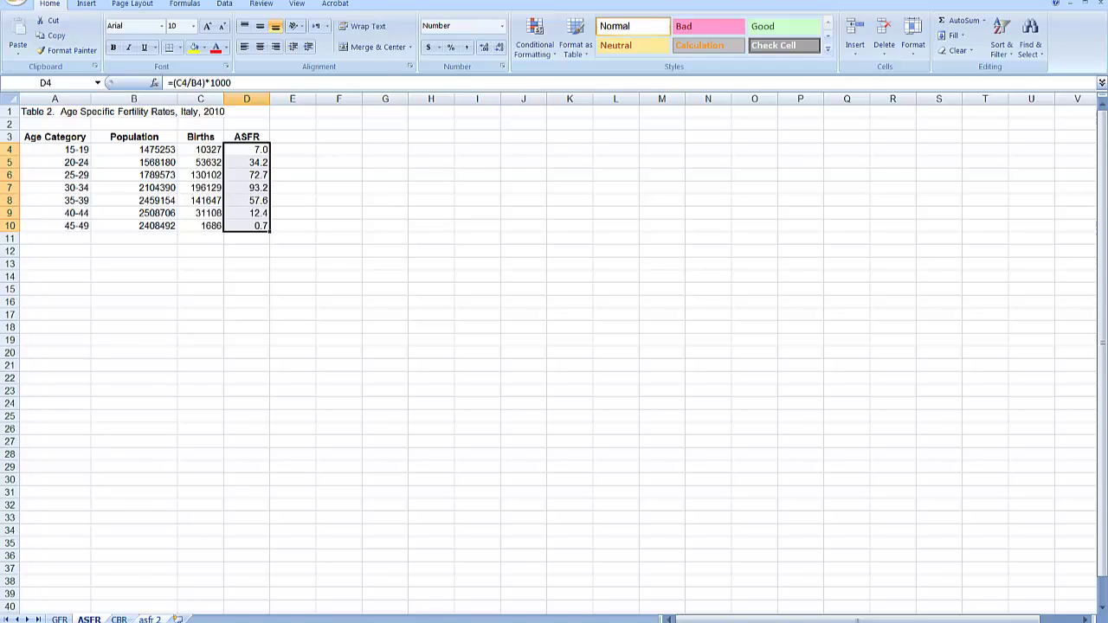
# View the asfr 2 sheet, and total the Population column in B31 of the GFR sheet with =SUM(B24:B30)
pyautogui.click(147, 618)
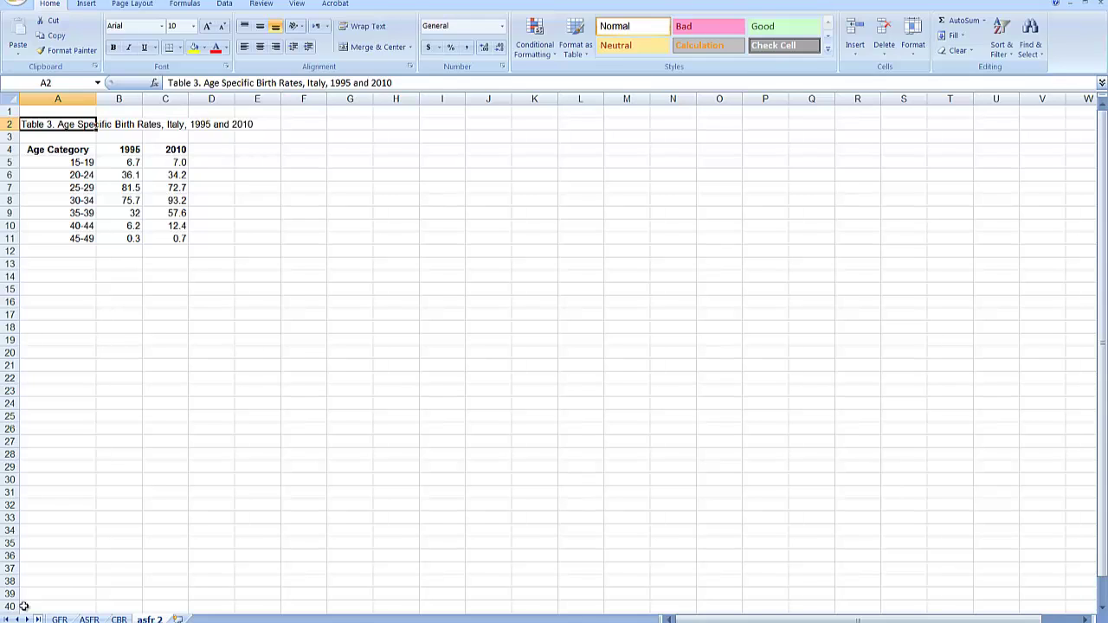
pyautogui.click(59, 620)
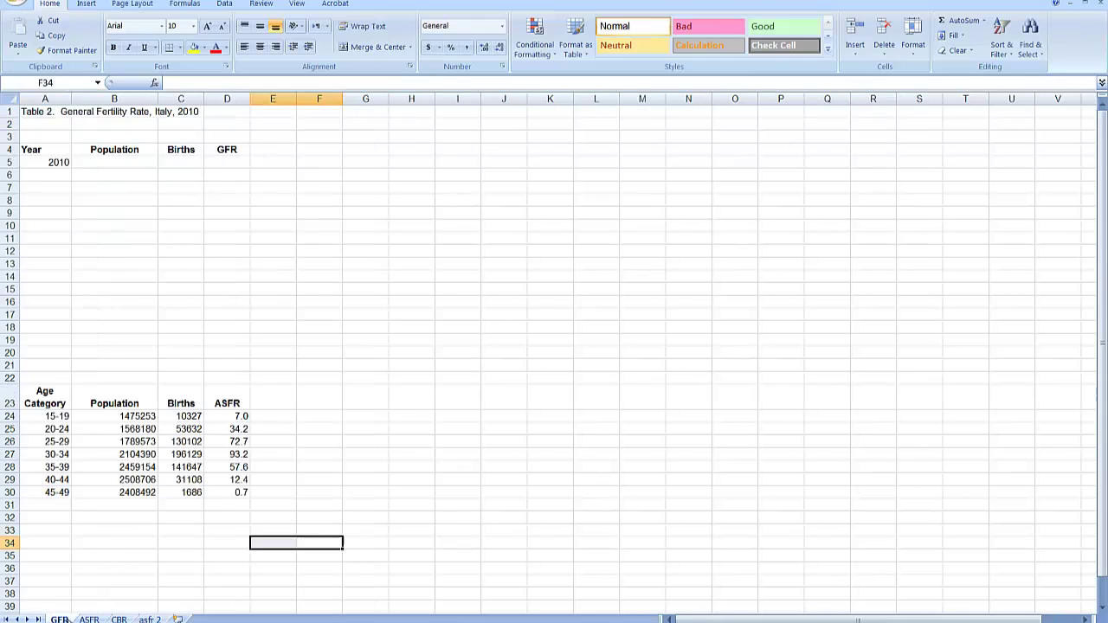
pyautogui.click(139, 503)
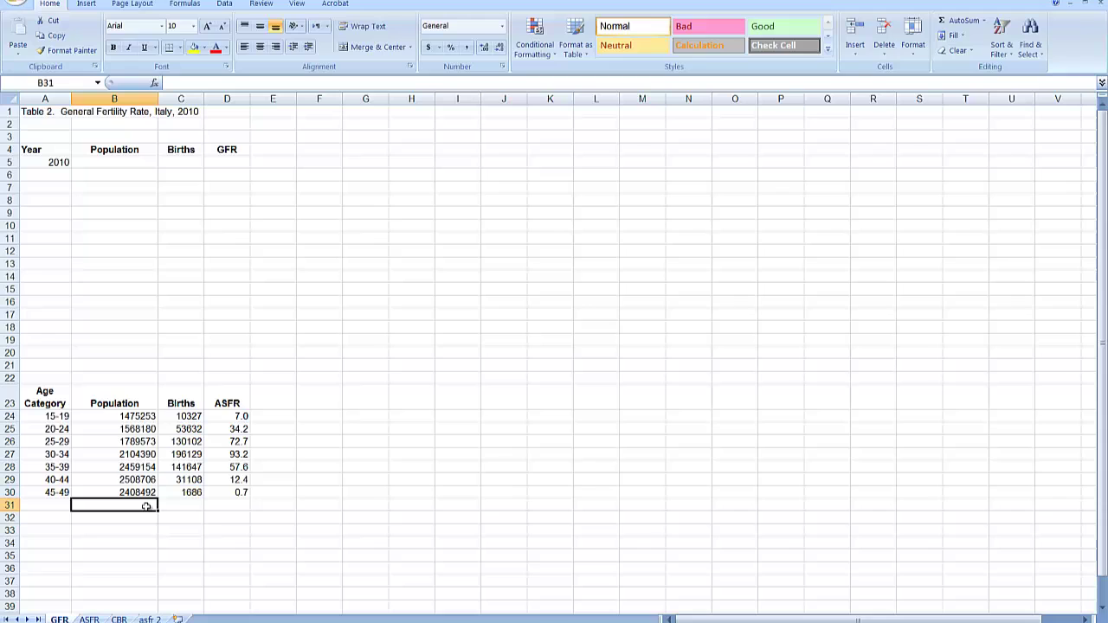
pyautogui.write('=')
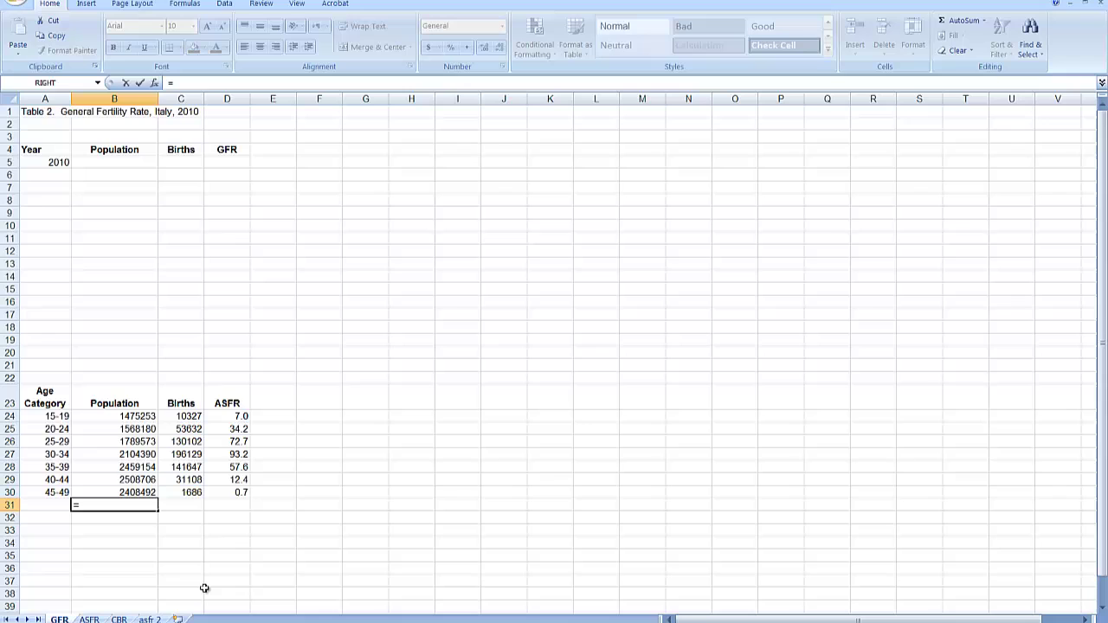
pyautogui.write('u')
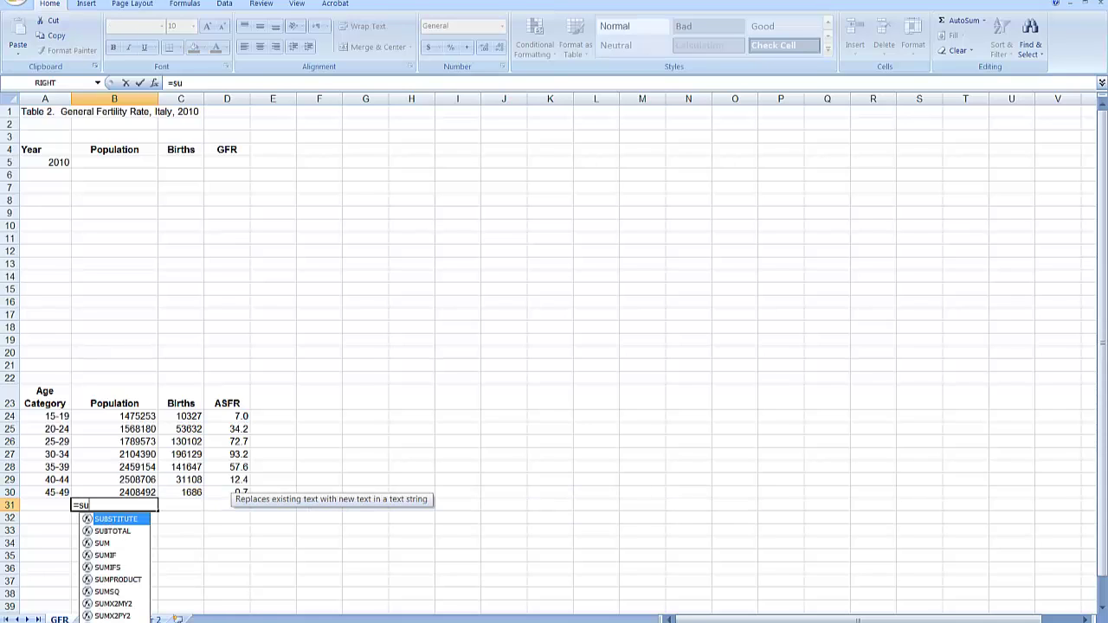
pyautogui.click(103, 544)
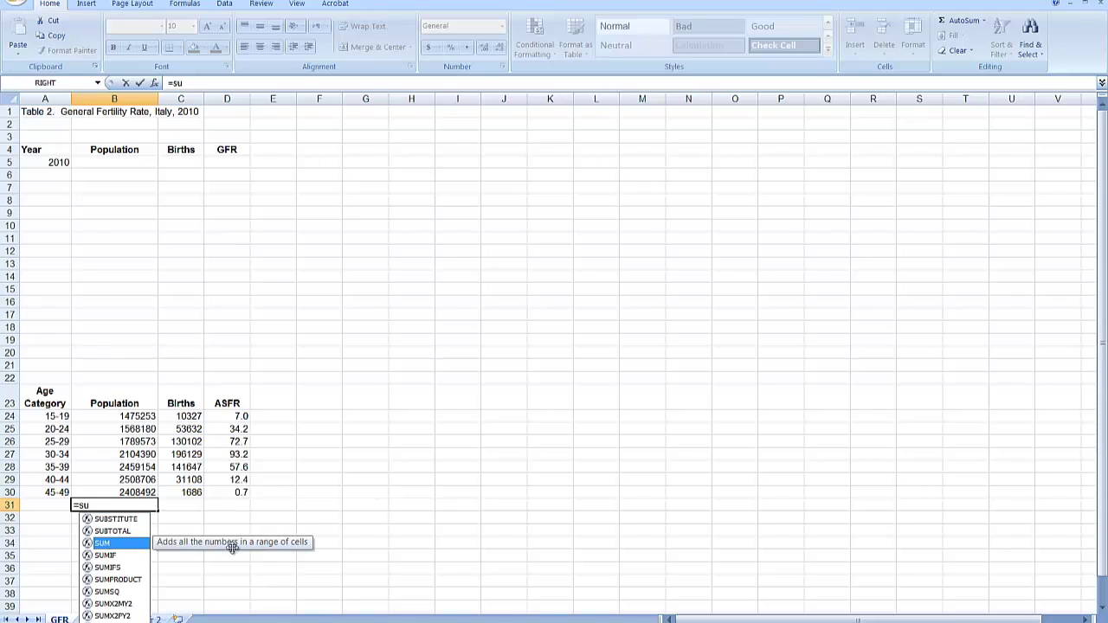
pyautogui.click(93, 504)
pyautogui.write('m')
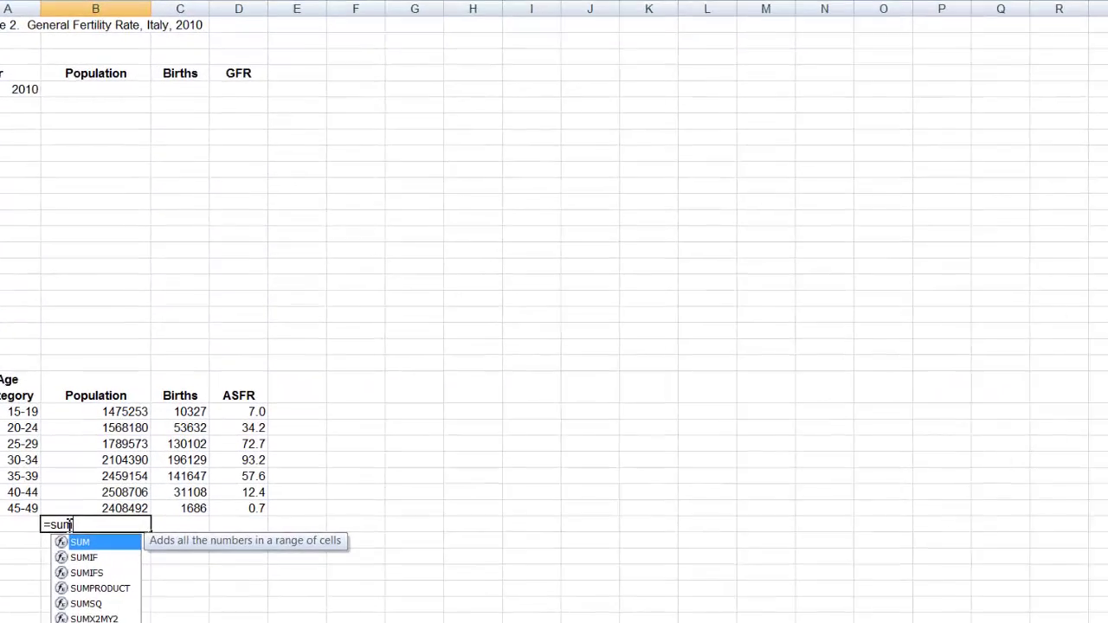
pyautogui.write('(')
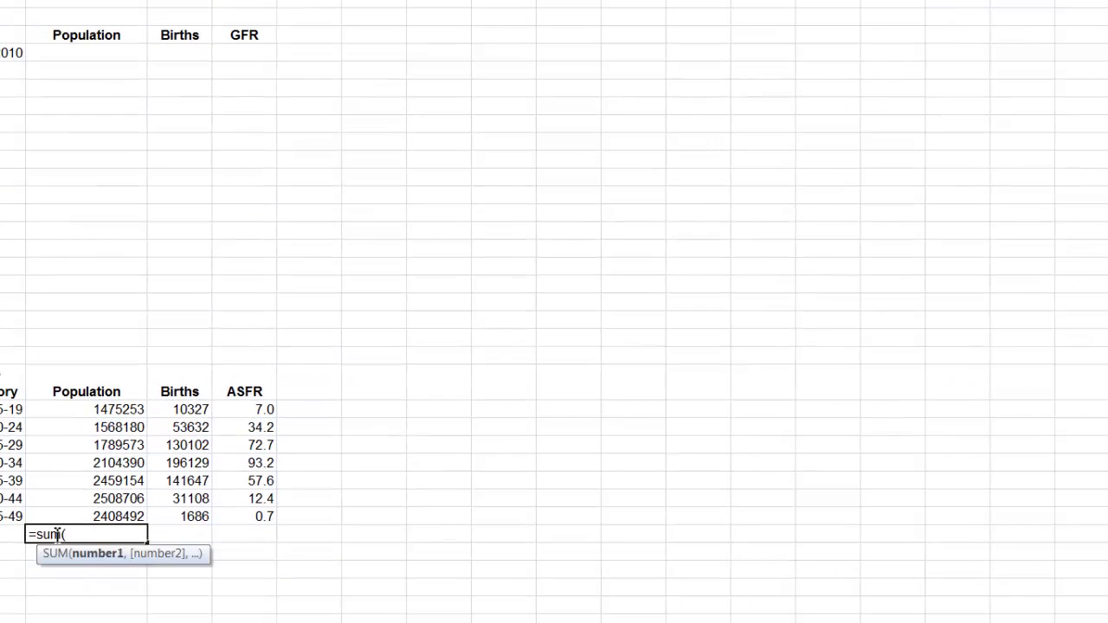
pyautogui.moveTo(127, 408); pyautogui.dragTo(125, 515)
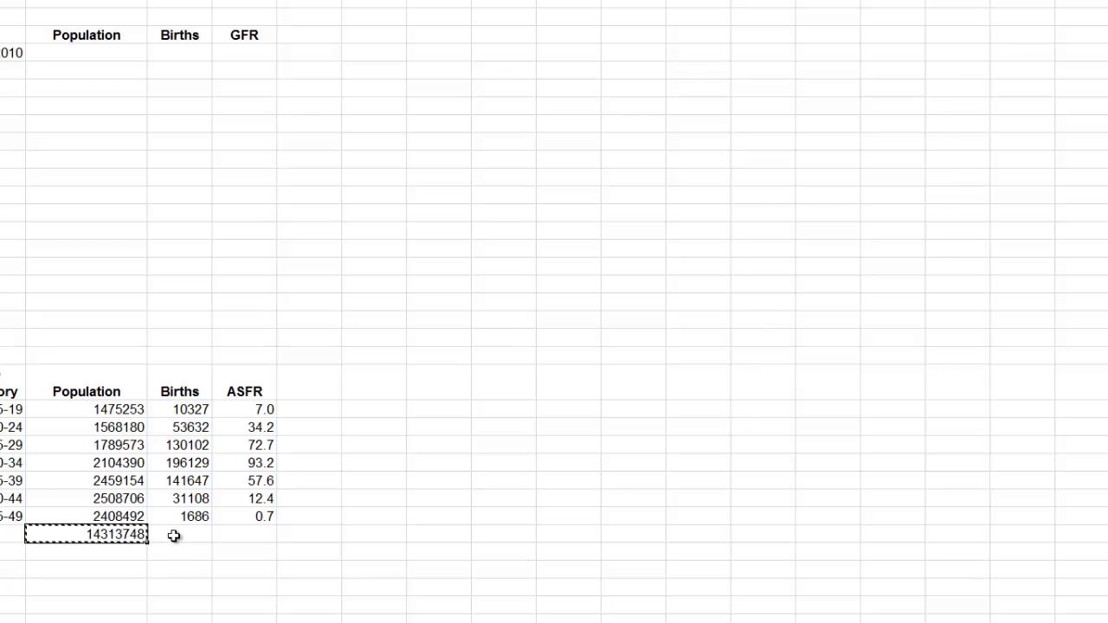
# Copy the population total formula from B31 into C31 to sum the Births column
pyautogui.click(174, 537)
pyautogui.hotkey('ctrl', 'v')
pyautogui.click(222, 571)
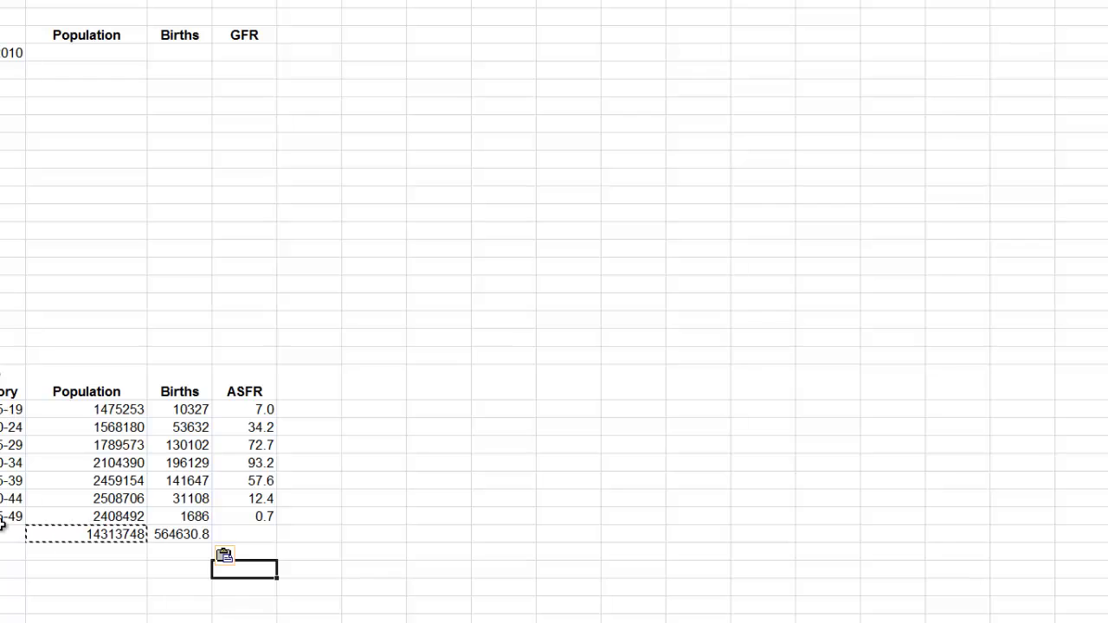
pyautogui.click(183, 534)
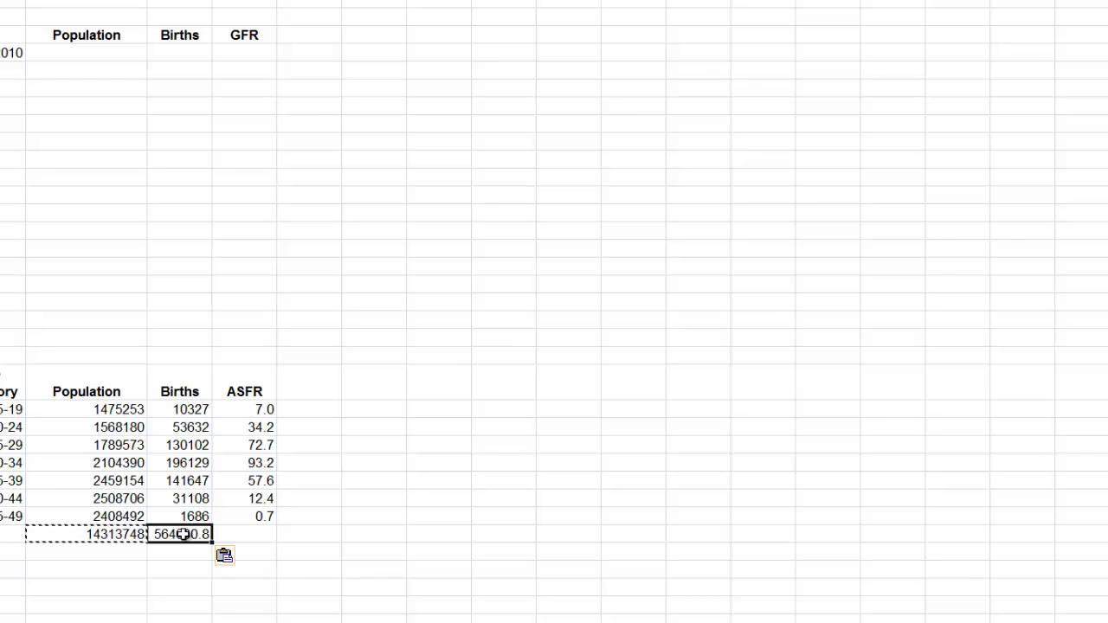
pyautogui.click(358, 567)
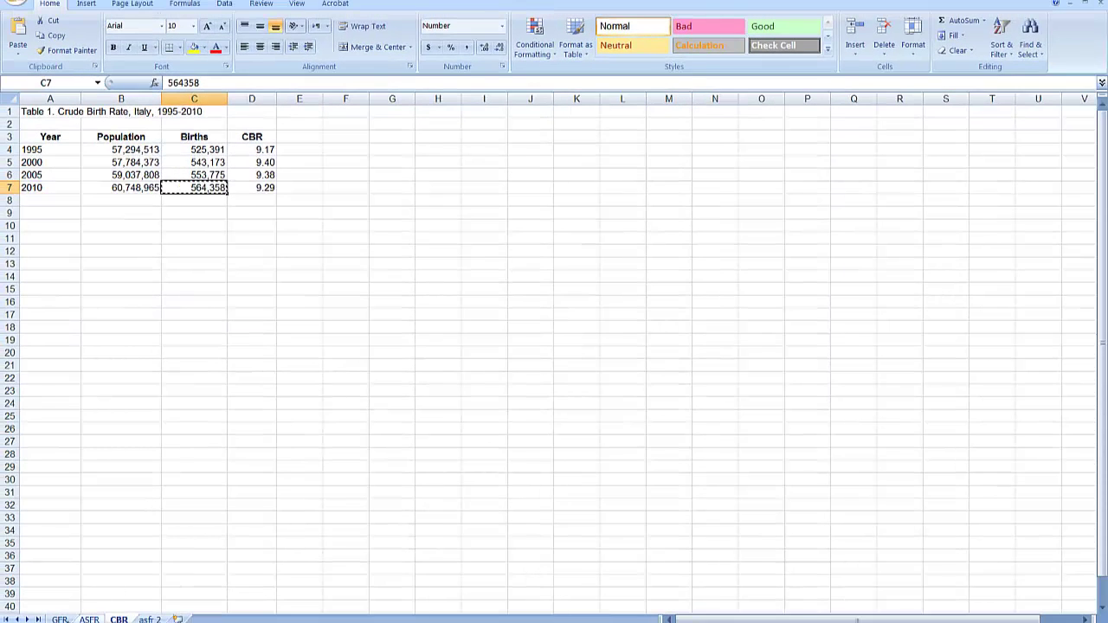
# Paste the 2010 births from C7 of the CBR sheet into cells C33 and C31 of the GFR sheet
pyautogui.click(59, 620)
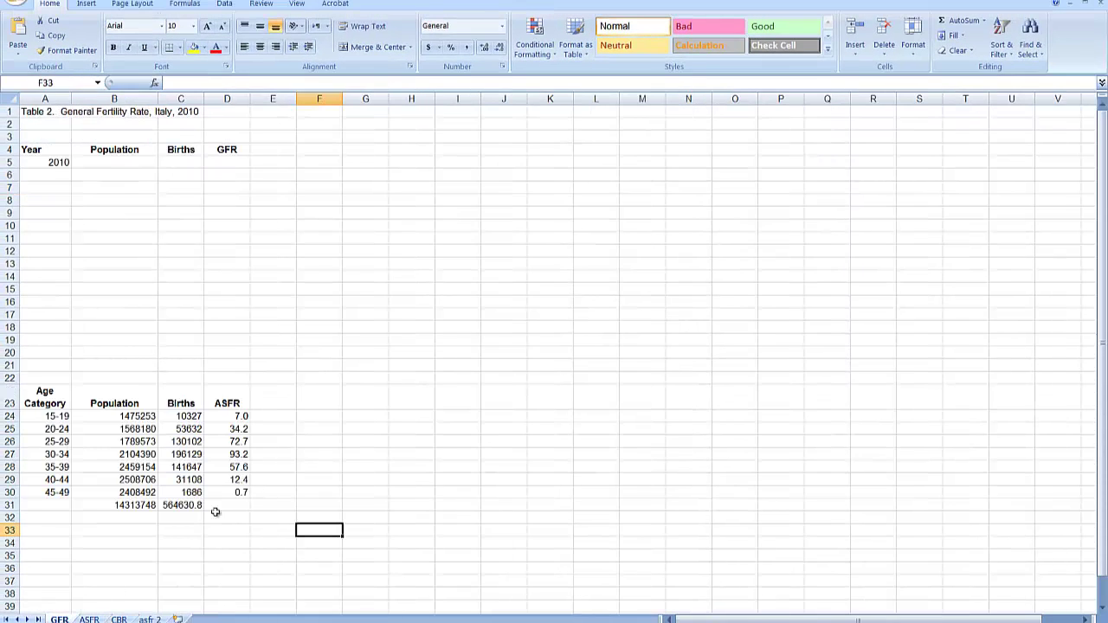
pyautogui.click(181, 530)
pyautogui.hotkey('ctrl', 'v')
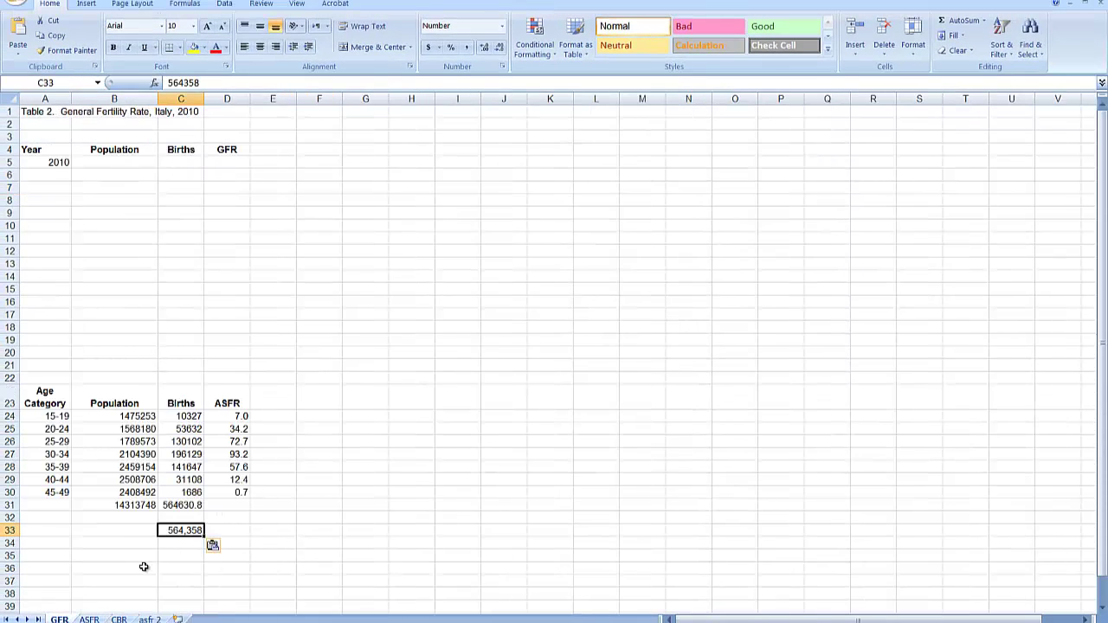
pyautogui.click(184, 505)
pyautogui.hotkey('ctrl', 'v')
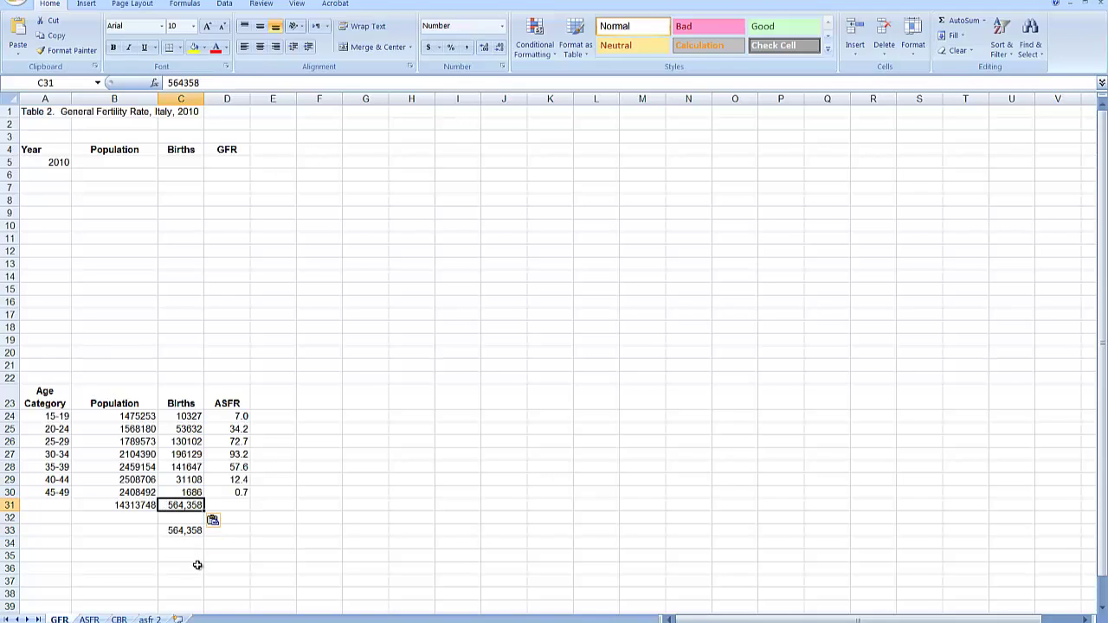
# Delete the duplicate births value in C33 below the age table
pyautogui.click(198, 564)
pyautogui.click(189, 532)
pyautogui.press('Delete')
pyautogui.press('Right')
pyautogui.press('Right')
pyautogui.press('Down')
pyautogui.press('Down')
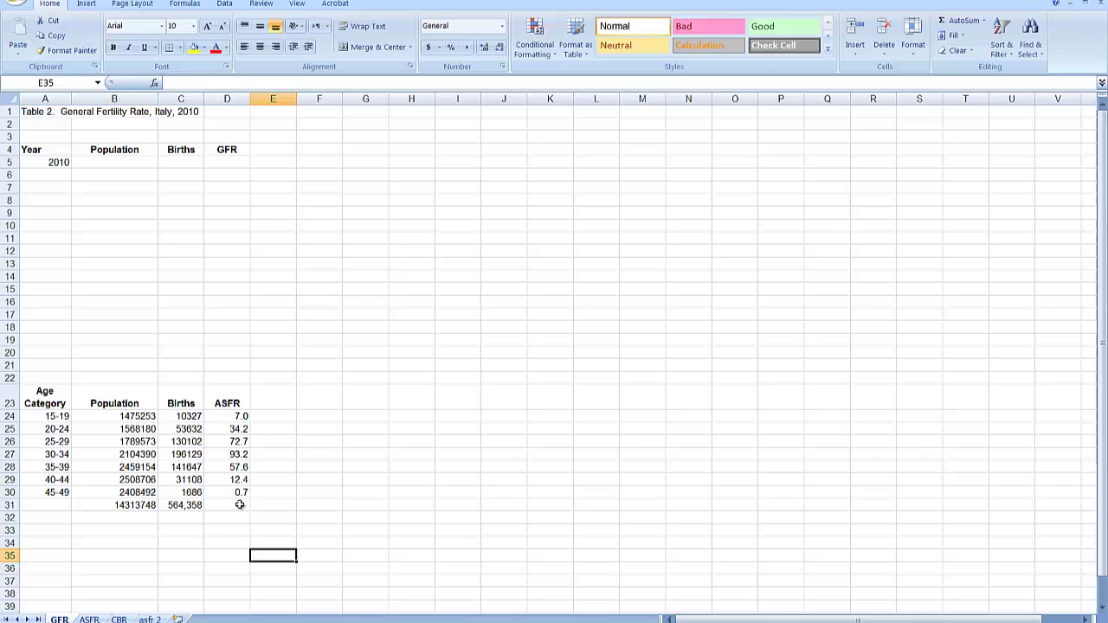
pyautogui.click(240, 505)
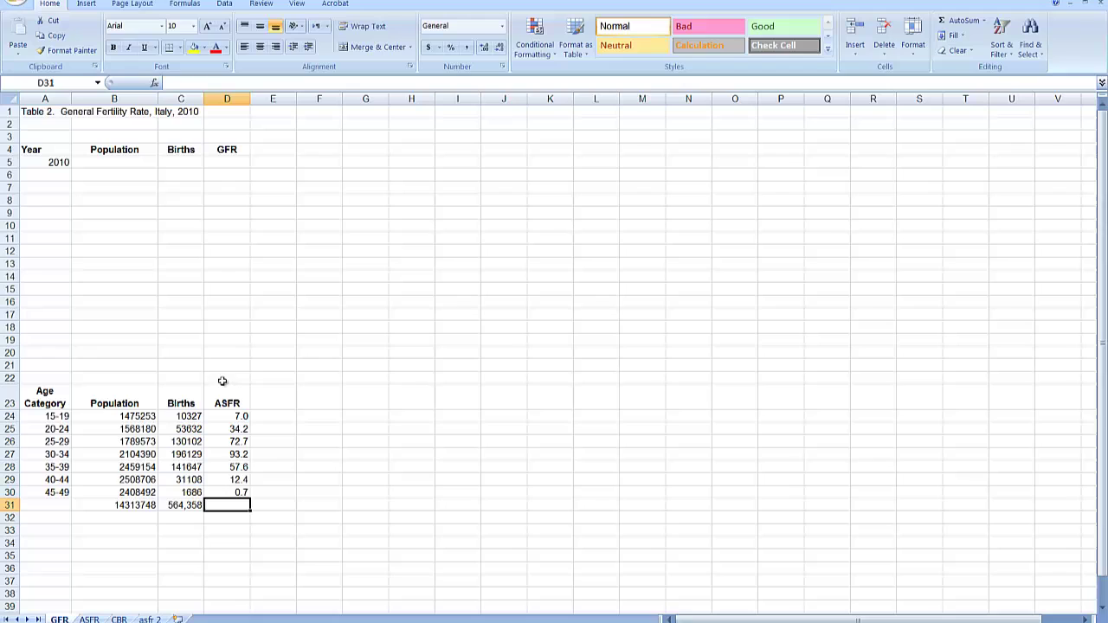
# Try to copy the population total from B31 into B5 with an ordinary paste
pyautogui.click(134, 508)
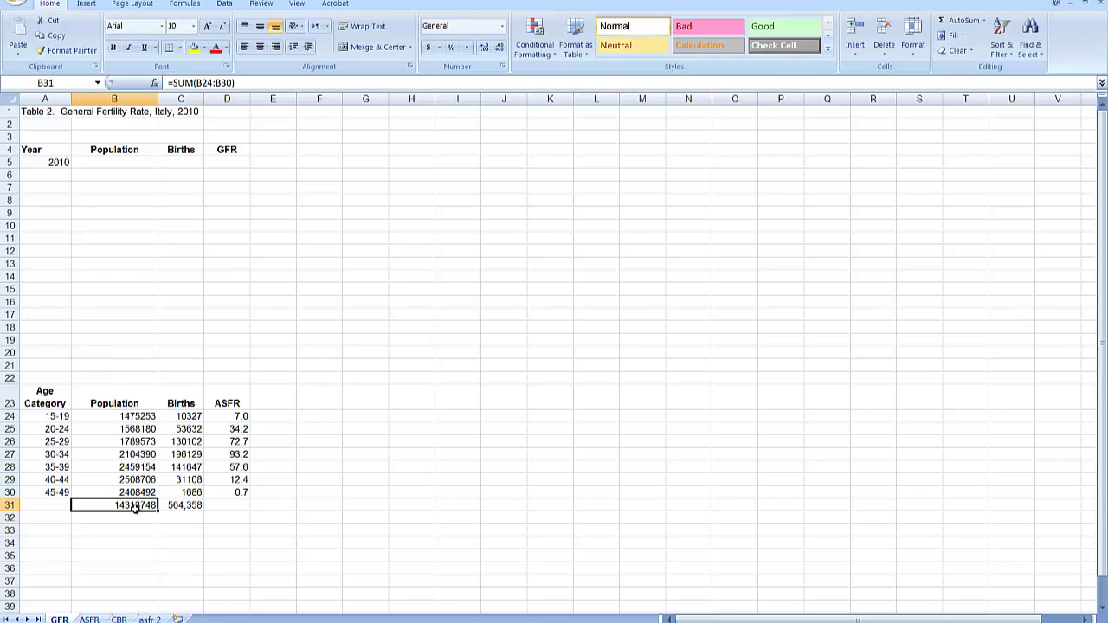
pyautogui.hotkey('ctrl', 'c')
pyautogui.click(122, 162)
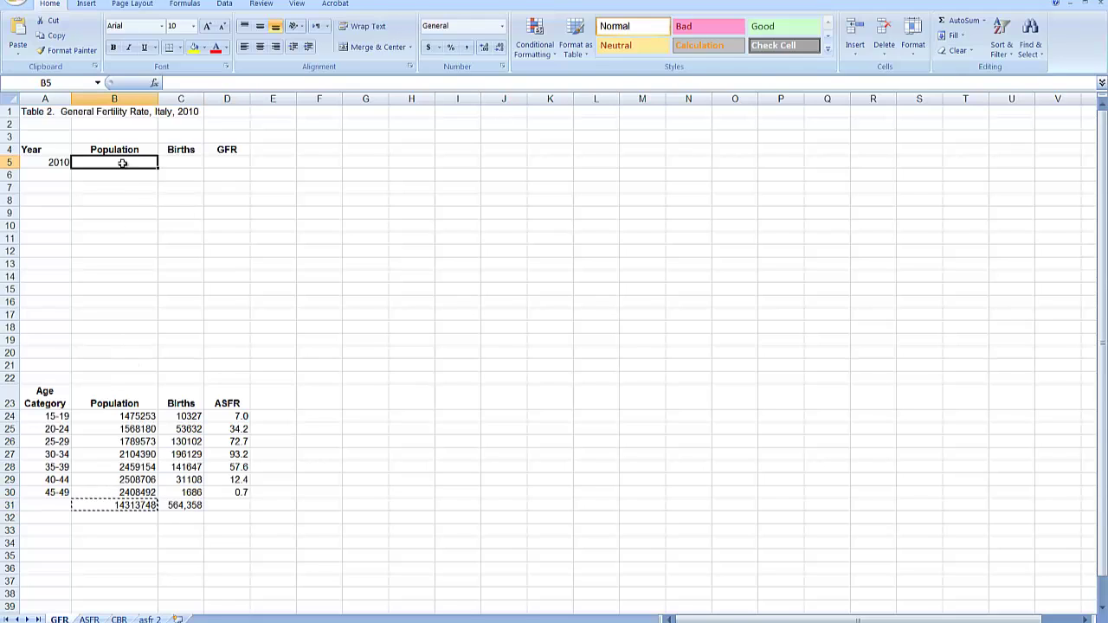
pyautogui.hotkey('ctrl', 'v')
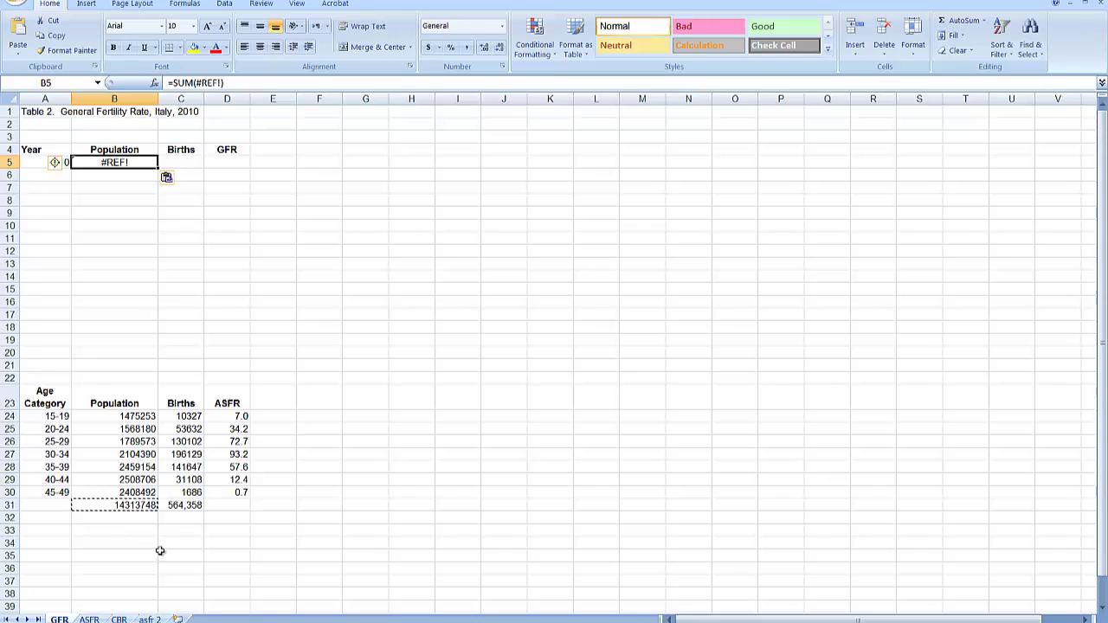
# Paste the population total from B31 into B5 as values only, and copy the births total from C31 into C5
pyautogui.click(134, 505)
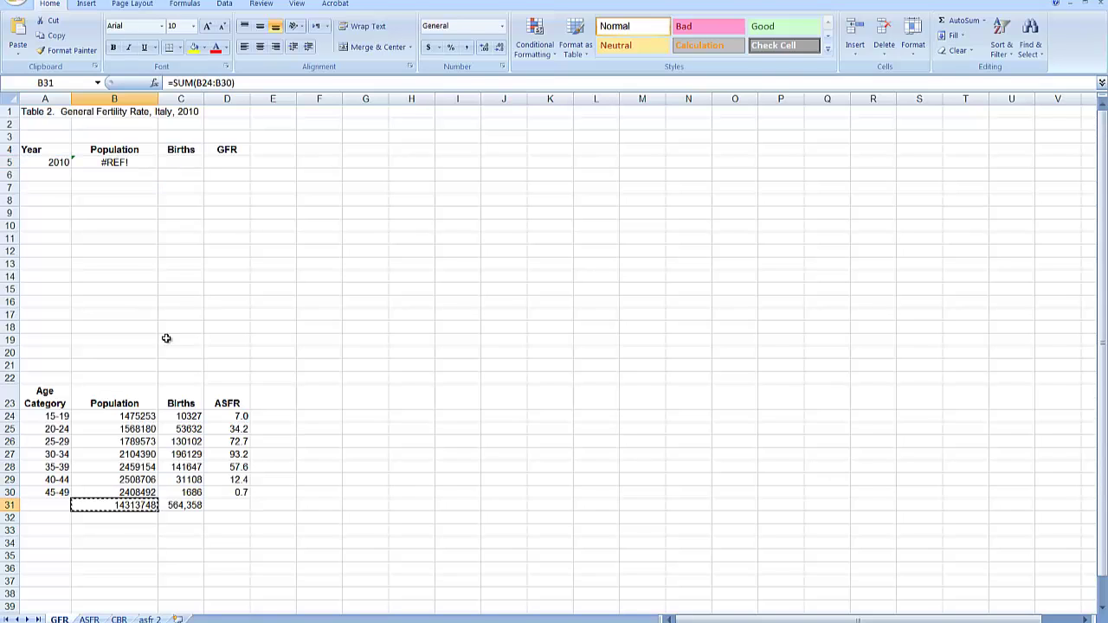
pyautogui.click(126, 161)
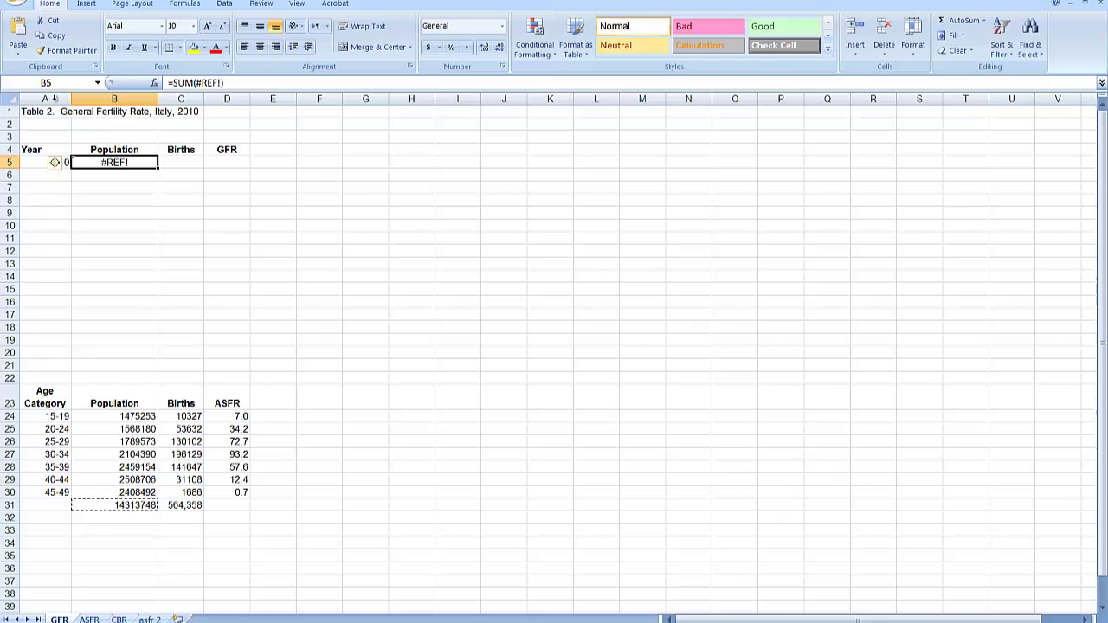
pyautogui.click(18, 57)
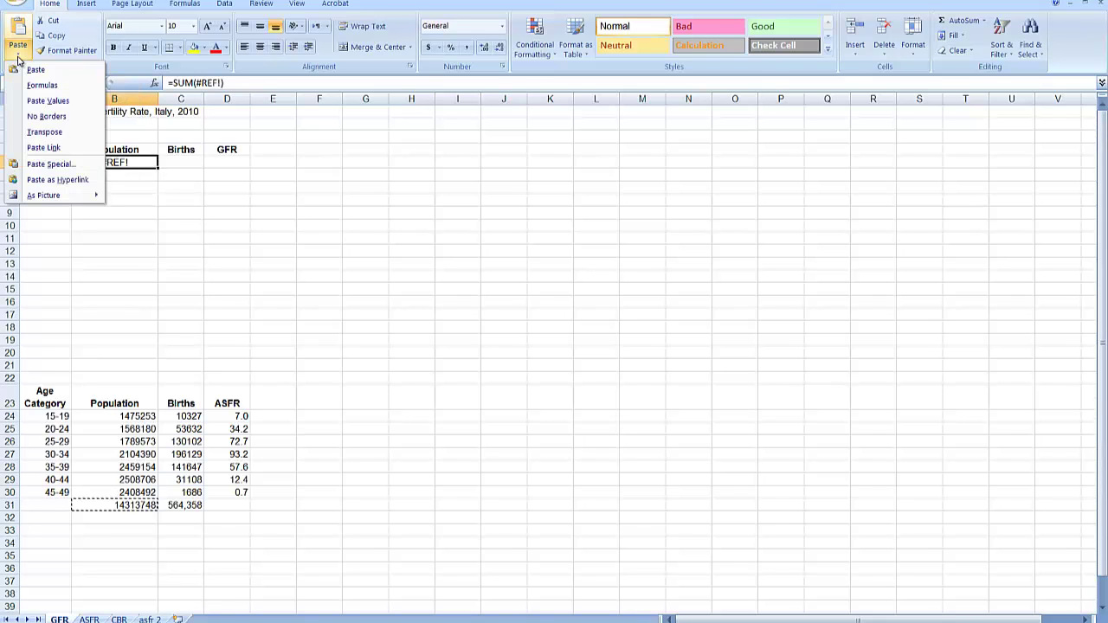
pyautogui.click(48, 100)
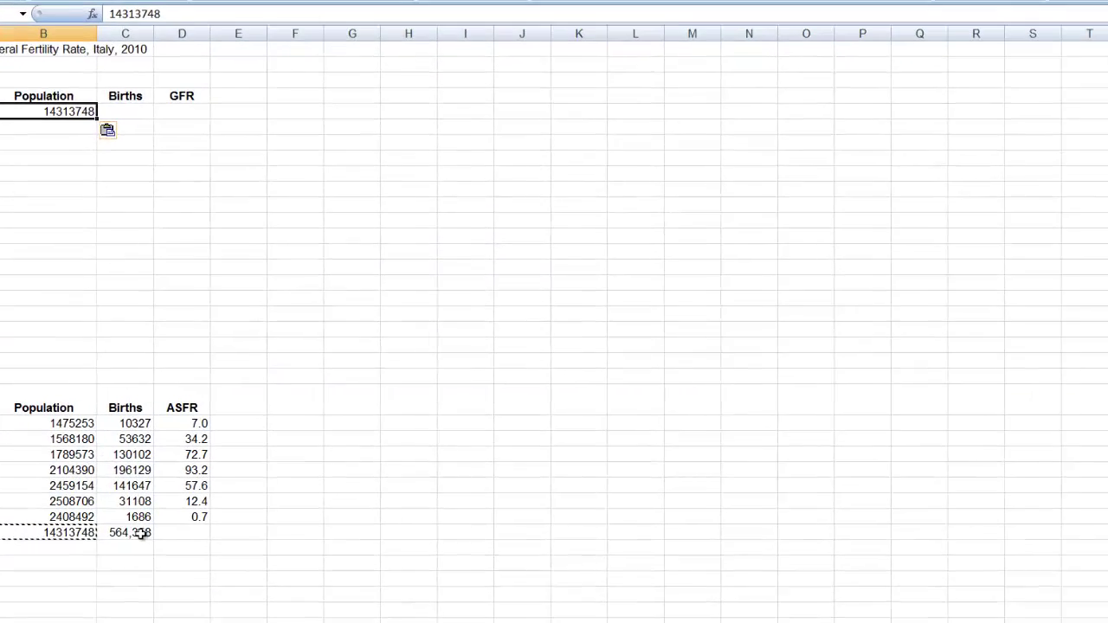
pyautogui.click(139, 533)
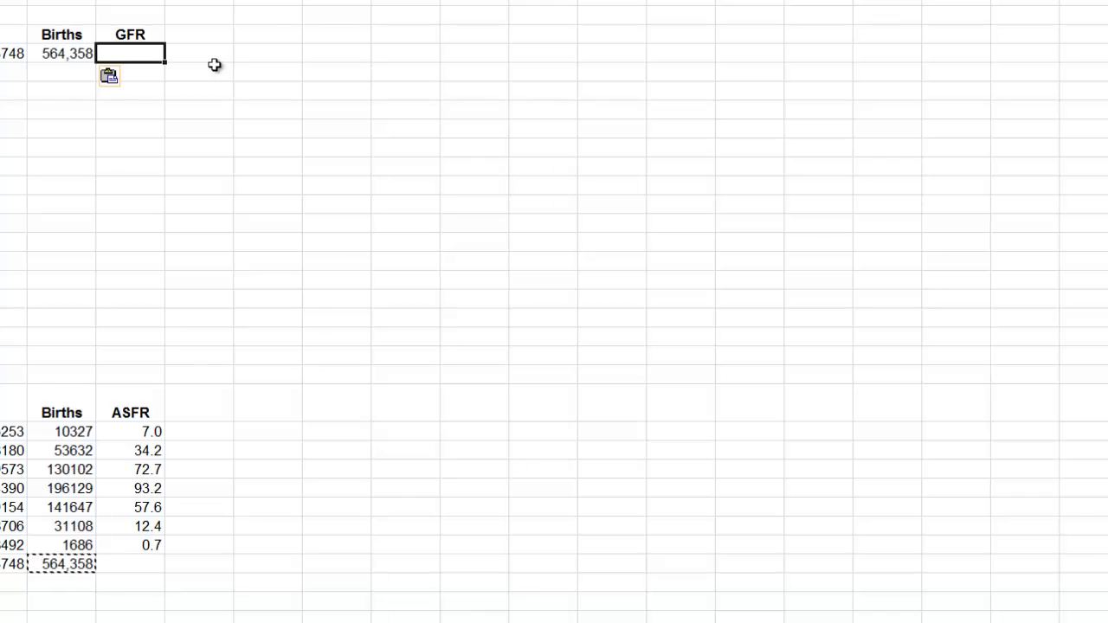
# Calculate the 2010 general fertility rate in D5 with the formula =(C5/B5)*1000
pyautogui.write('=')
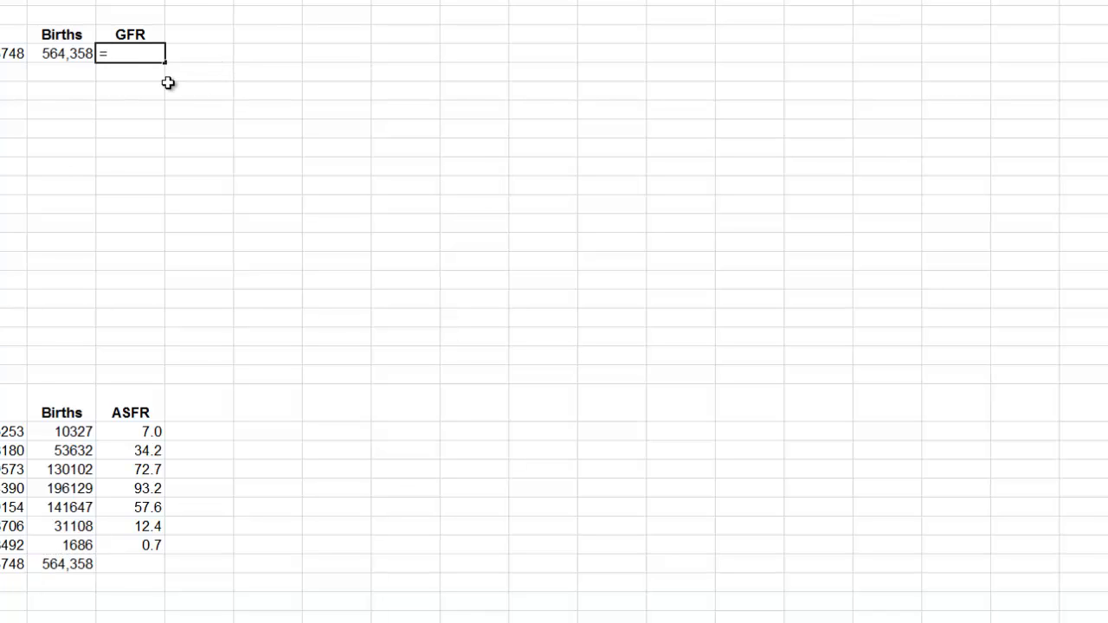
pyautogui.write('(')
pyautogui.click(80, 52)
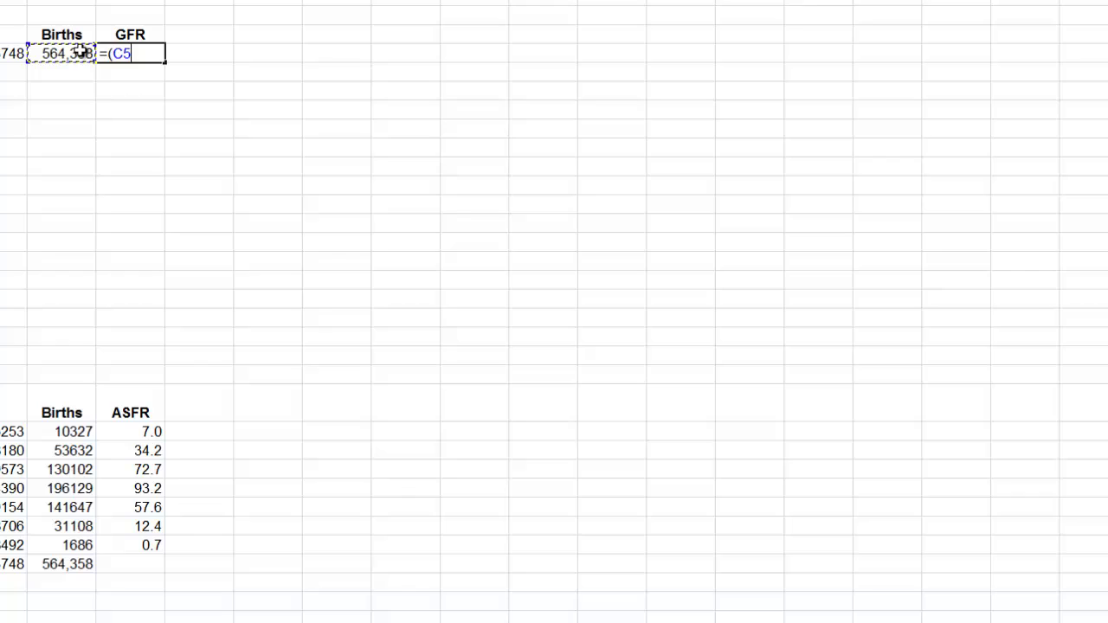
pyautogui.write('/')
pyautogui.click(4, 52)
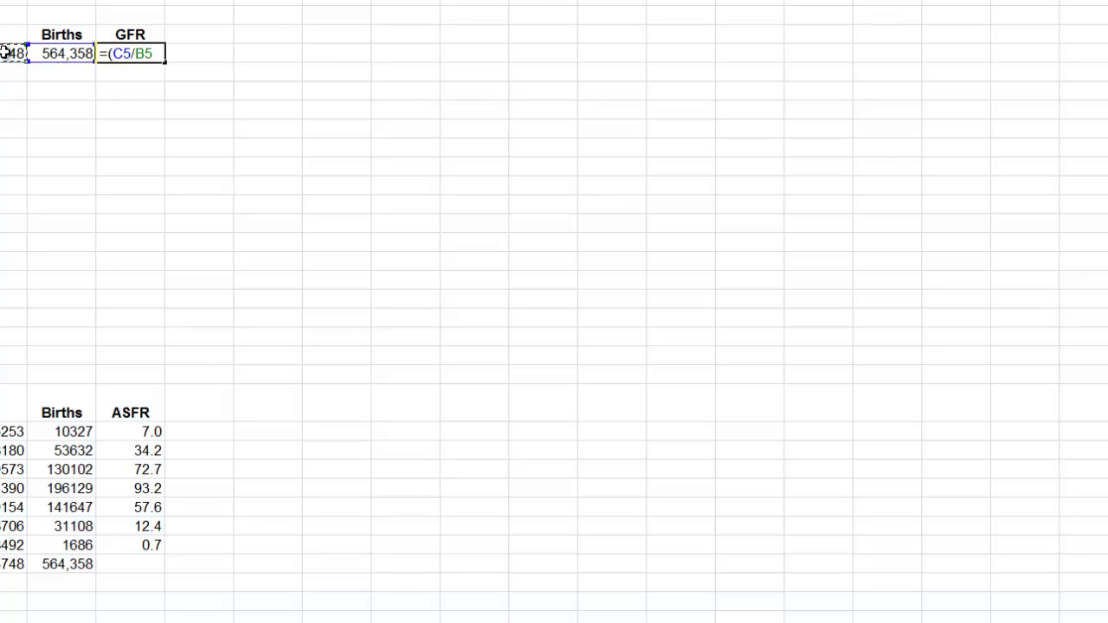
pyautogui.write(')*1000')
pyautogui.press('Return')
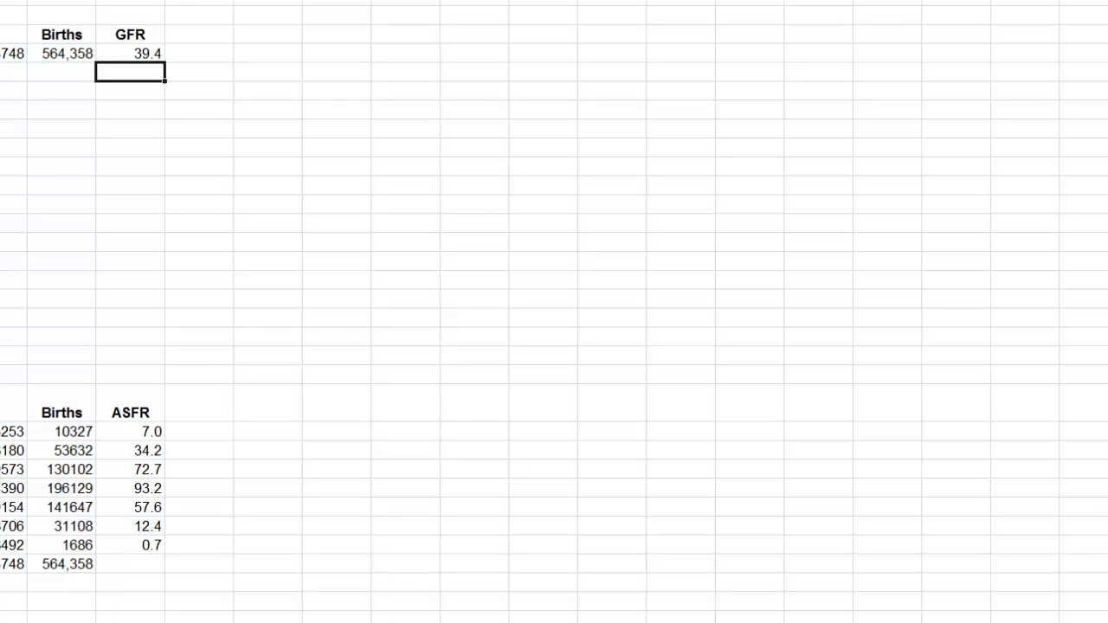